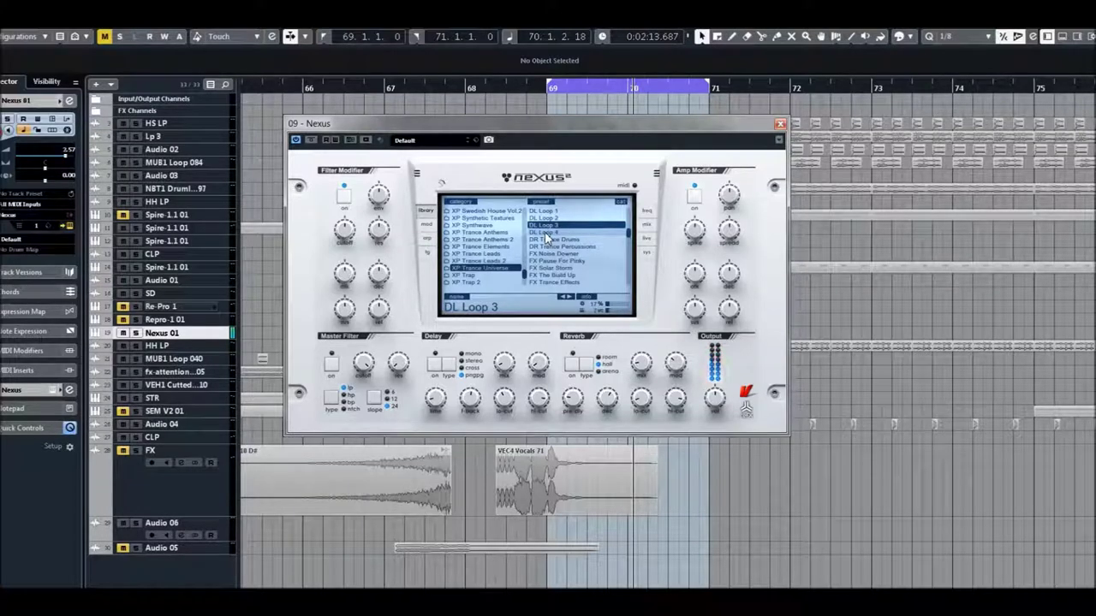
Audition the DL Loop 4, DR Trance Drums and DR Trance Percussions presets from the XP Trance Universe category
{"action": "left_click", "coordinate": [546, 233]}
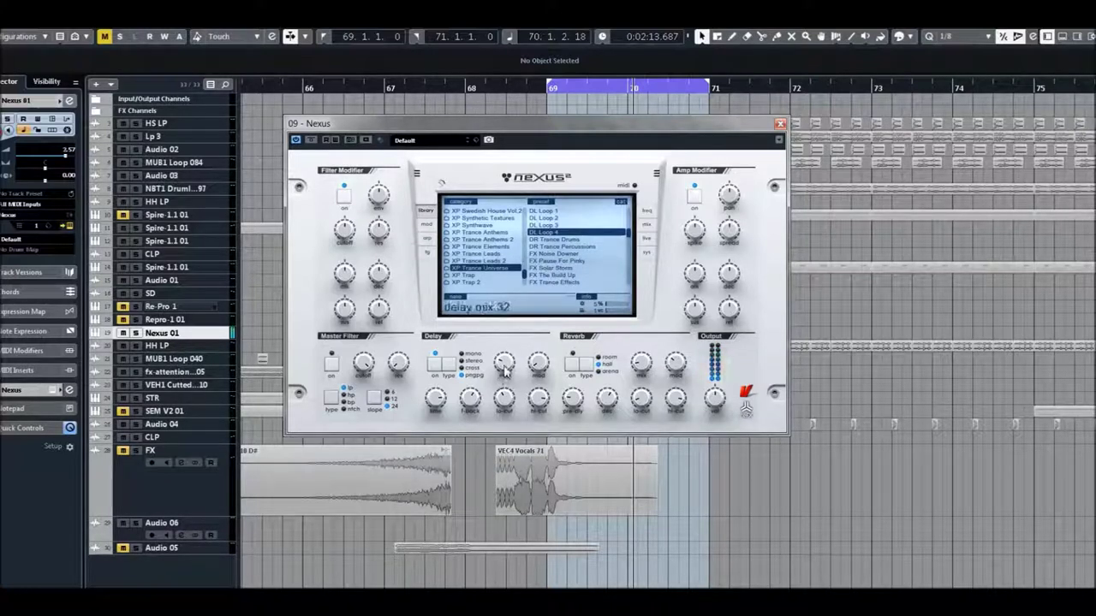
{"action": "left_click", "coordinate": [548, 240]}
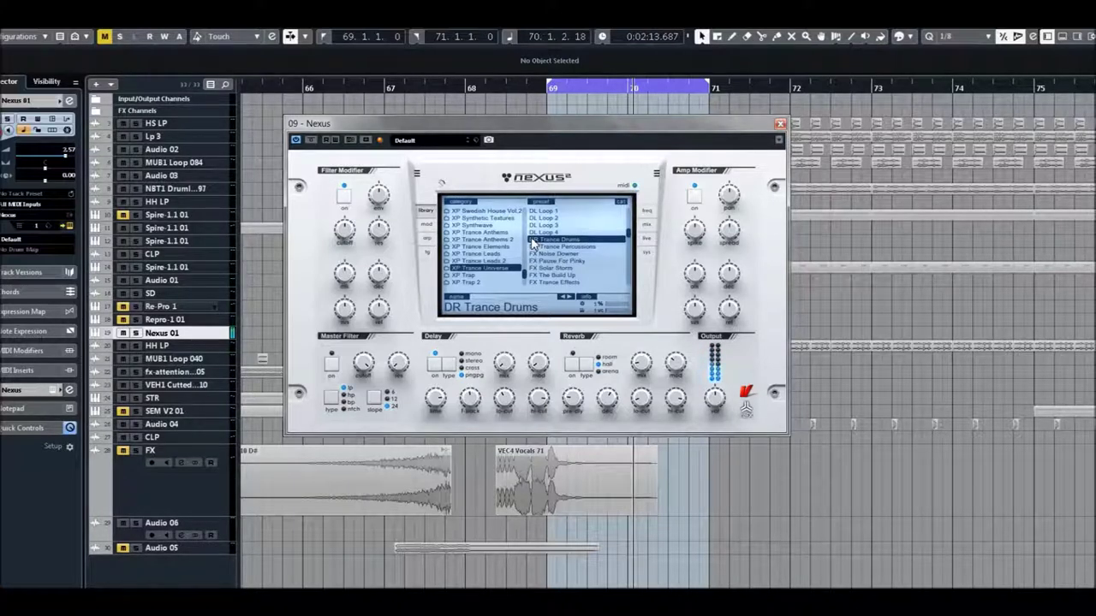
{"action": "left_click", "coordinate": [553, 247]}
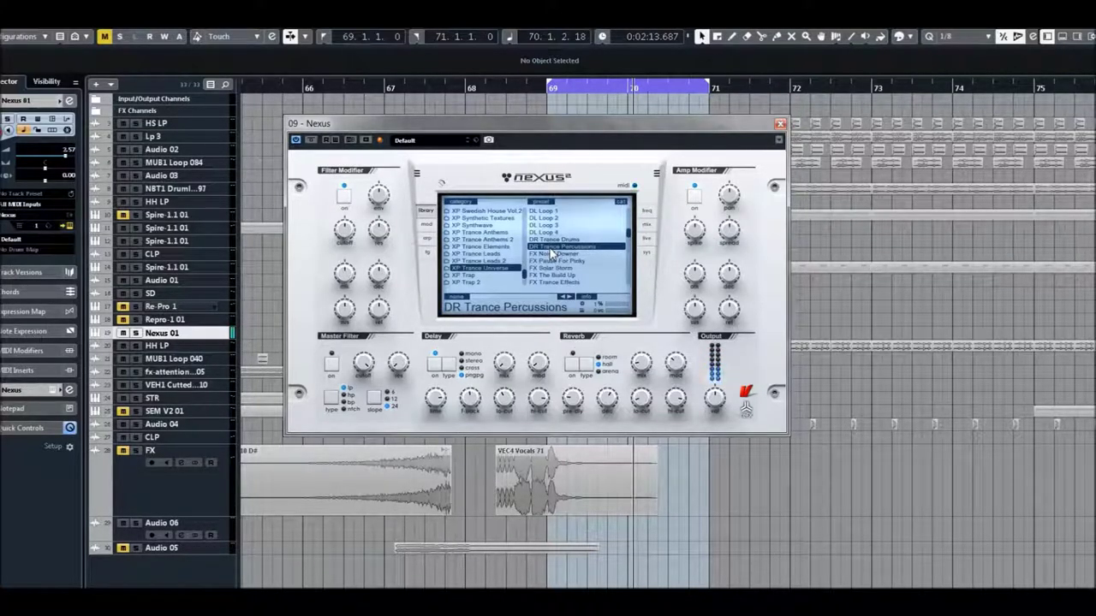
Audition the FX presets Noise Downer, Pause For Pinky, Solar Storm, The Build Up, Trance Effects and Uprising
{"action": "left_click", "coordinate": [552, 255]}
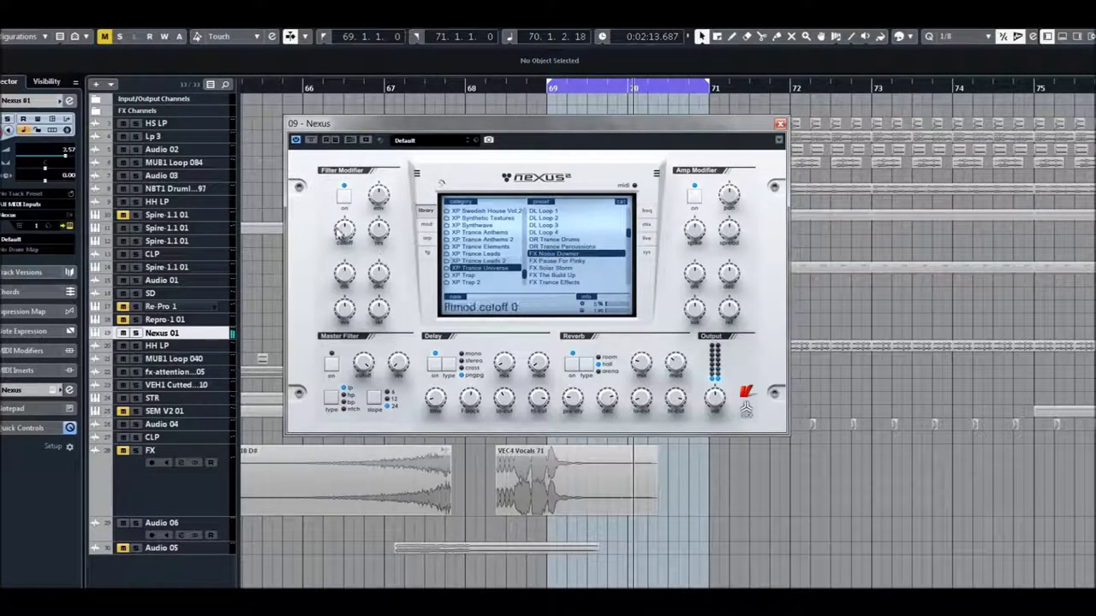
{"action": "left_click", "coordinate": [546, 268]}
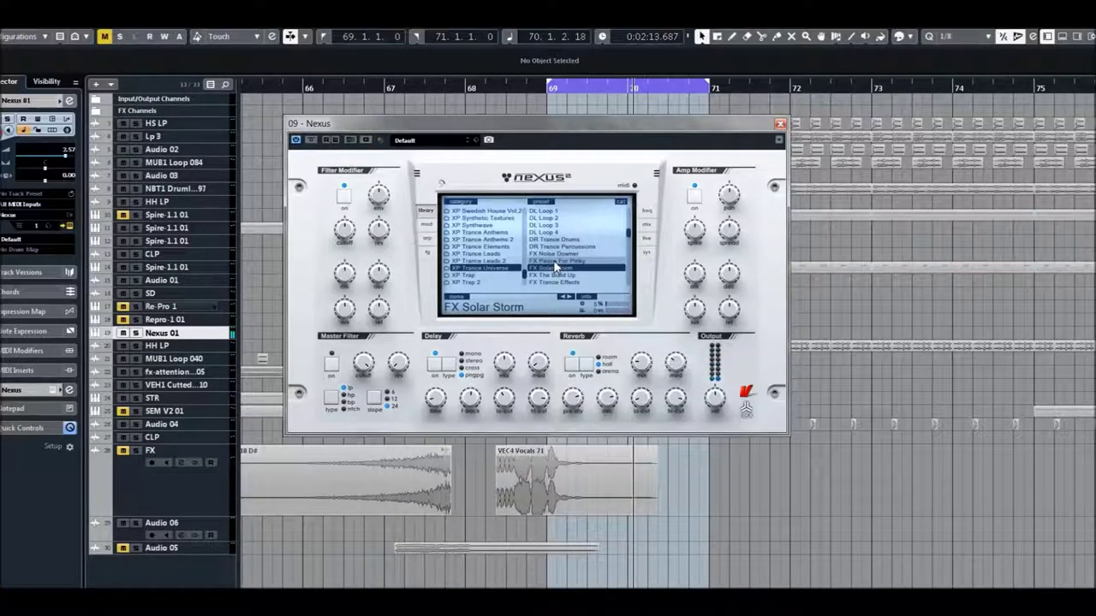
{"action": "left_click", "coordinate": [554, 261]}
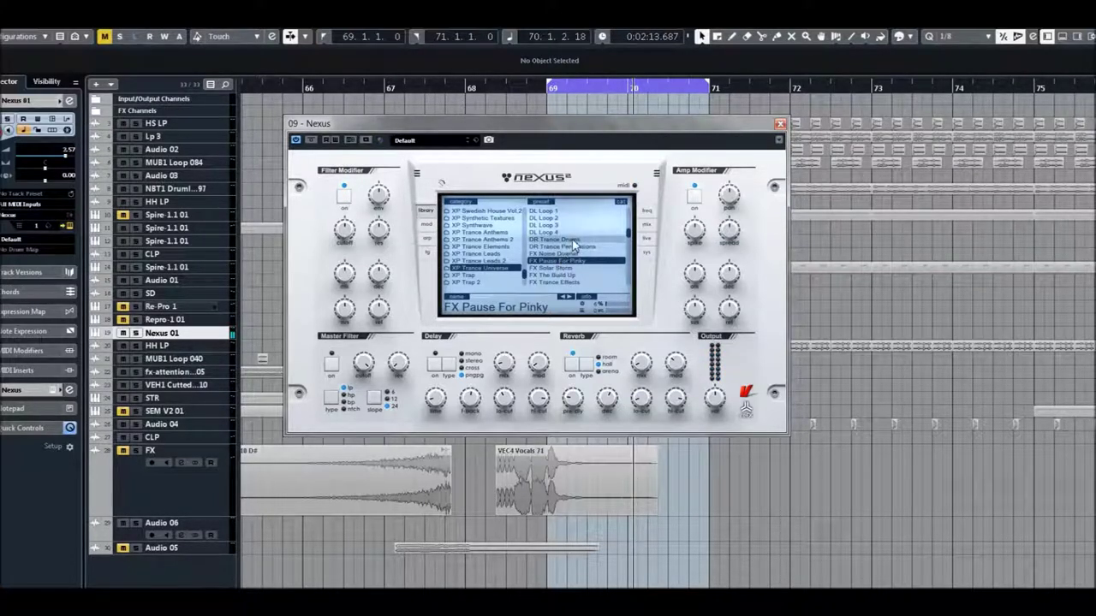
{"action": "scroll", "coordinate": [572, 244], "scroll_direction": "down", "scroll_amount": 4}
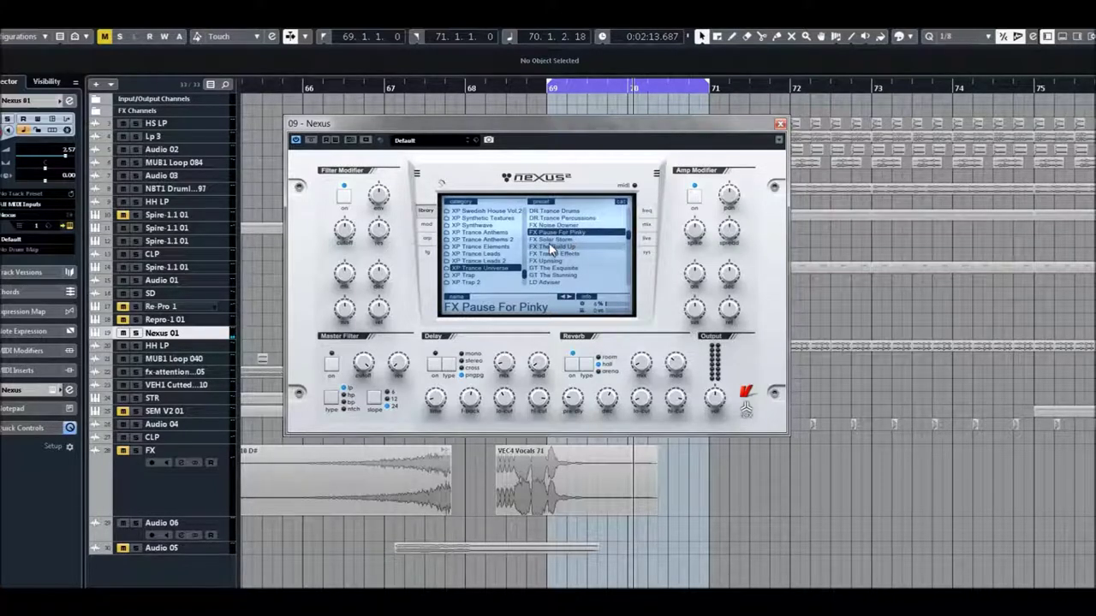
{"action": "left_click", "coordinate": [548, 239]}
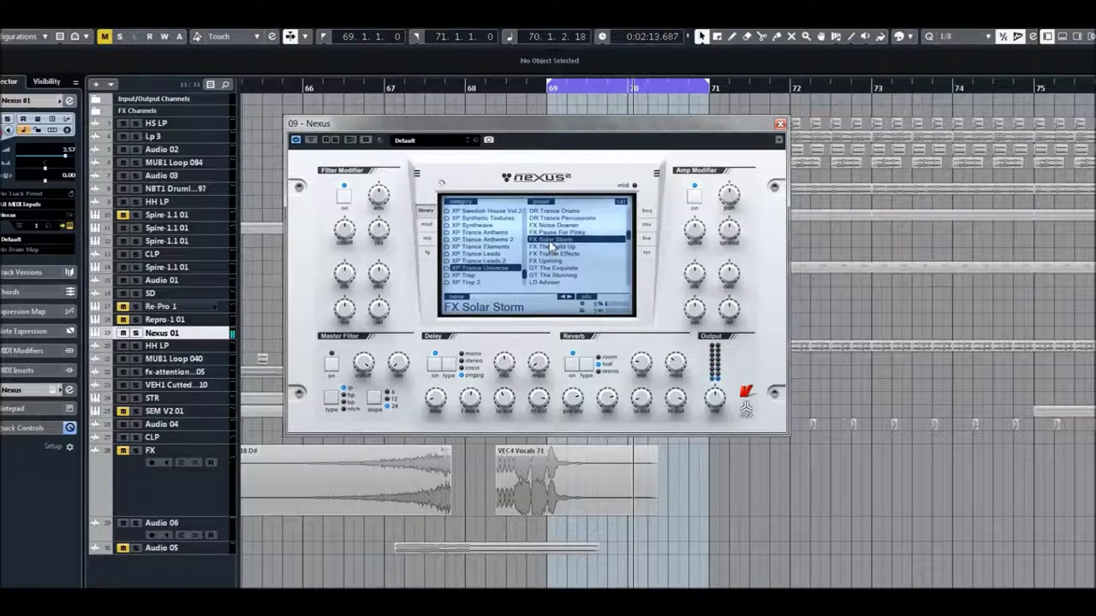
{"action": "left_click", "coordinate": [552, 247]}
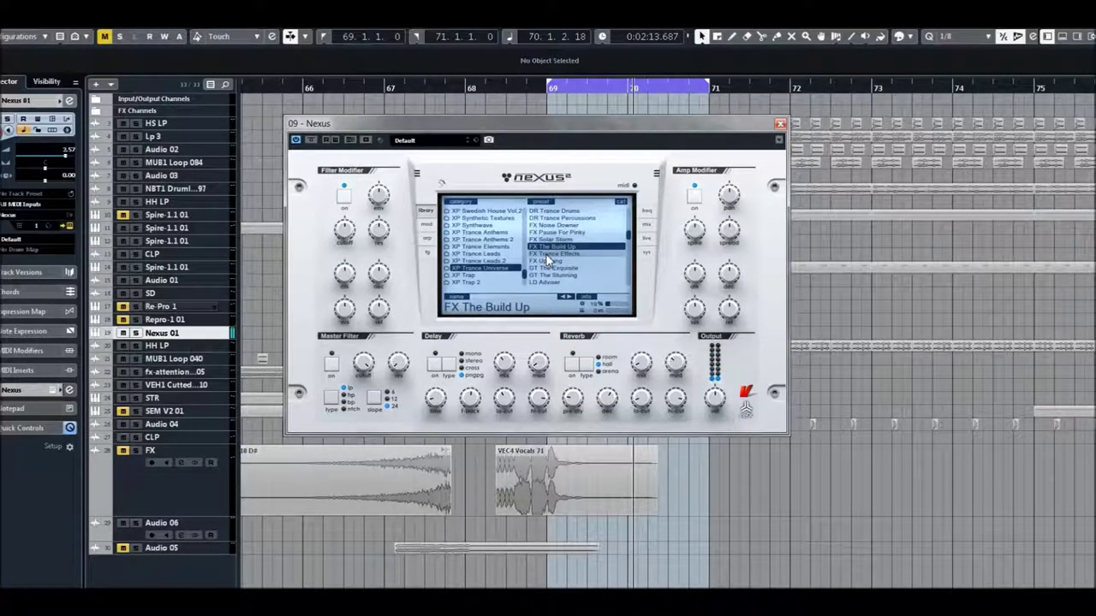
{"action": "left_click", "coordinate": [548, 255]}
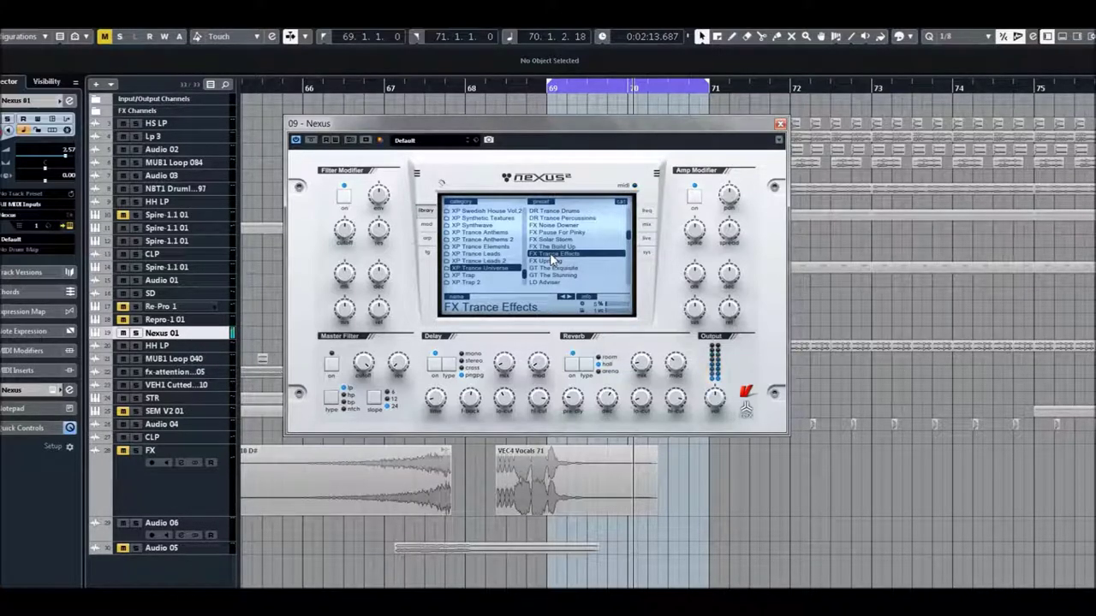
{"action": "left_click", "coordinate": [546, 260]}
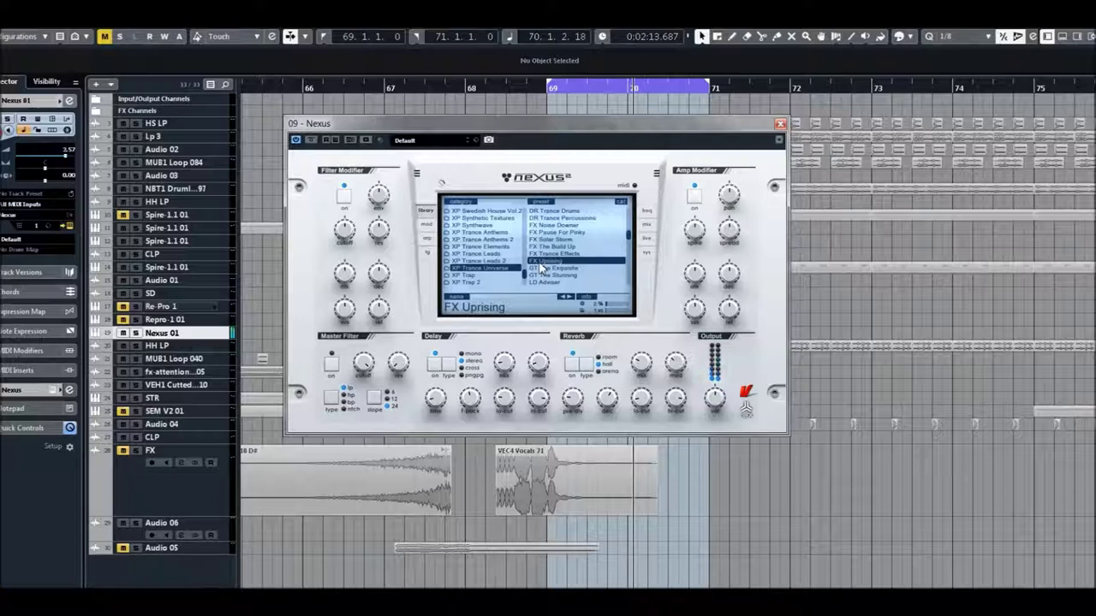
Audition the gated presets GT The Exquisite and GT The Stunning in the XP Trance Universe category
{"action": "scroll", "coordinate": [548, 257], "scroll_direction": "down", "scroll_amount": 2}
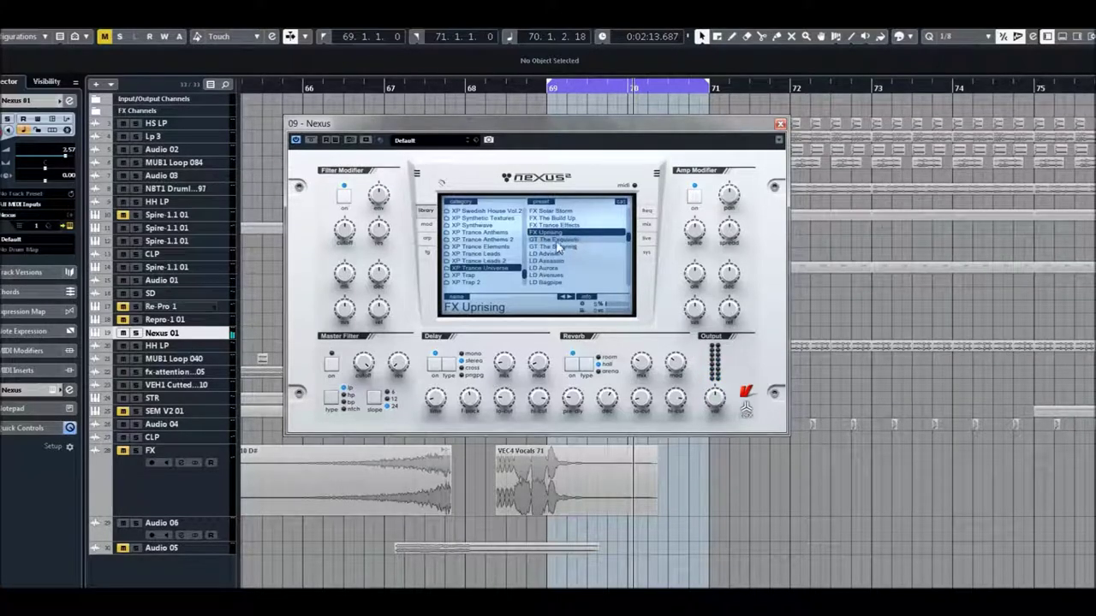
{"action": "left_click", "coordinate": [555, 242]}
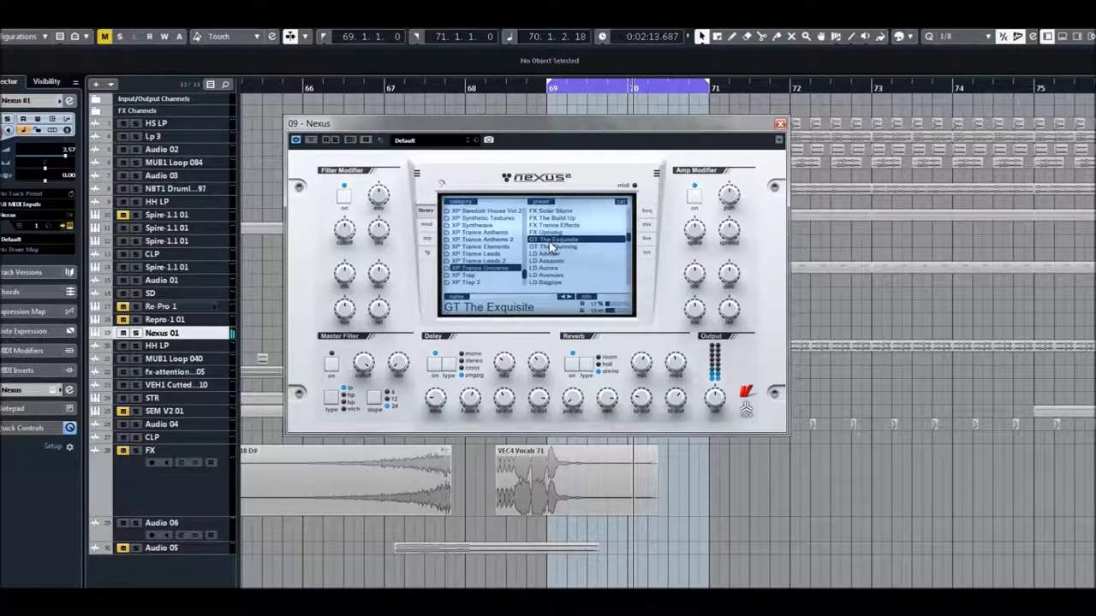
{"action": "left_click", "coordinate": [540, 246]}
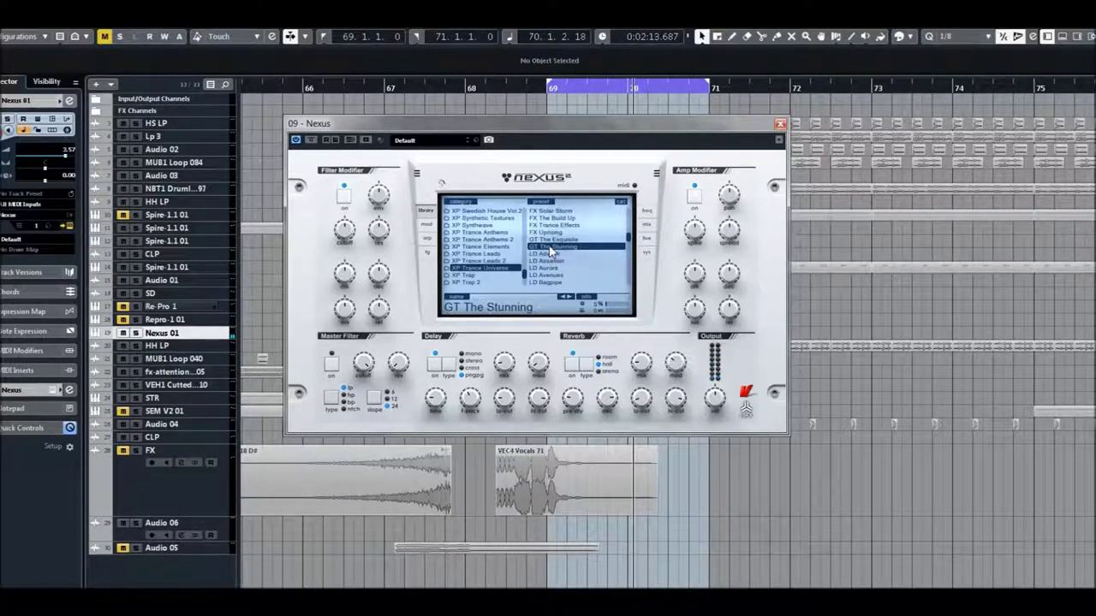
Audition the piano presets PN Ambience, PN Stairways, PN Universe and PN Vintage Restored
{"action": "scroll", "coordinate": [553, 257], "scroll_direction": "down", "scroll_amount": 5}
{"action": "scroll", "coordinate": [549, 251], "scroll_direction": "down", "scroll_amount": 8}
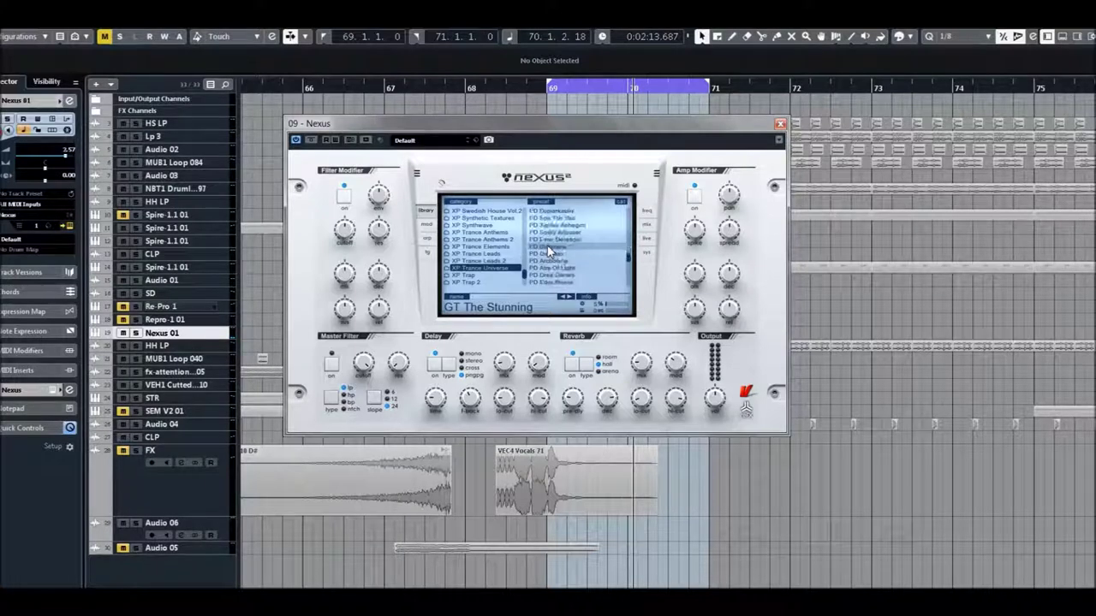
{"action": "scroll", "coordinate": [549, 248], "scroll_direction": "down", "scroll_amount": 2}
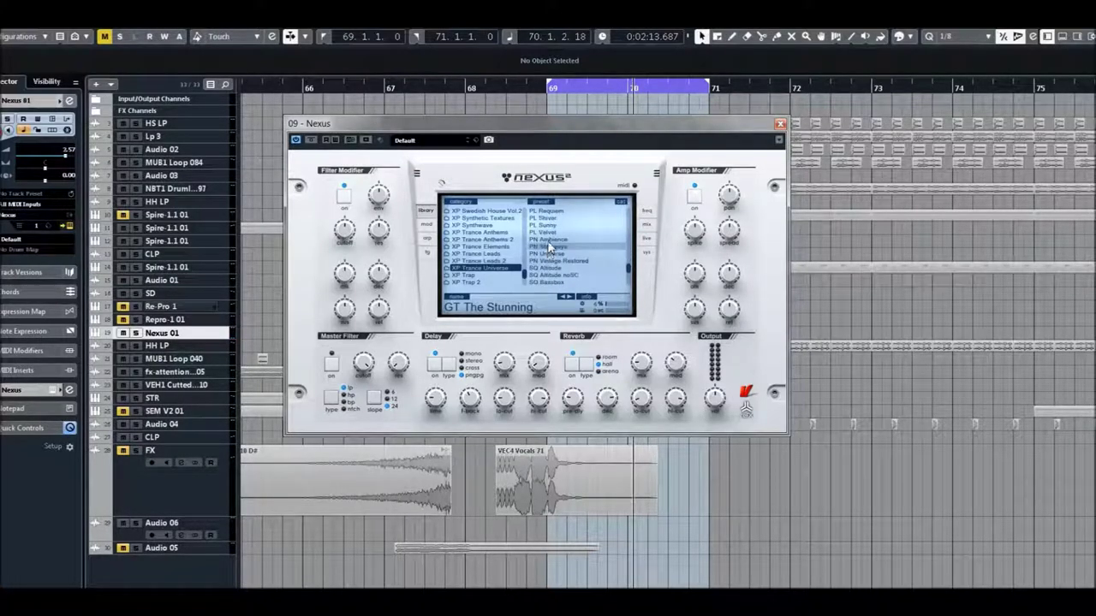
{"action": "left_click", "coordinate": [548, 240]}
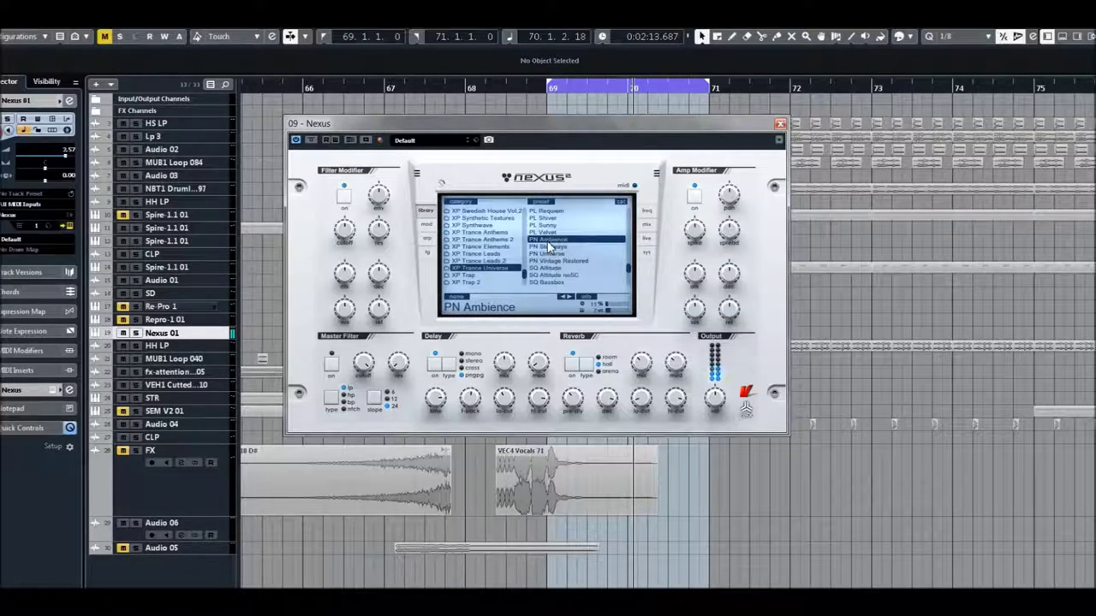
{"action": "left_click", "coordinate": [549, 248]}
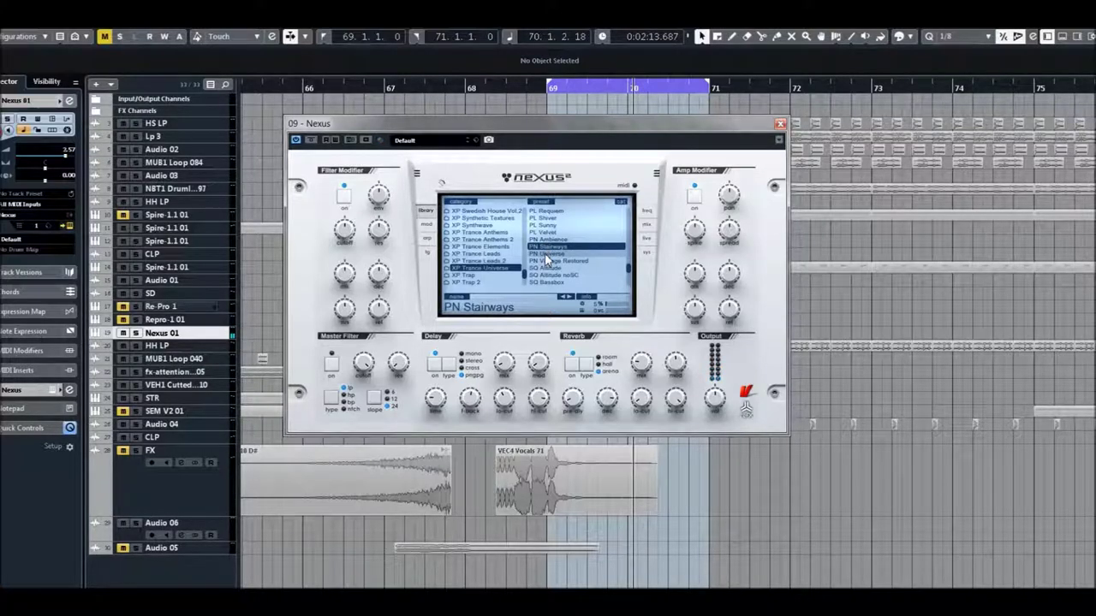
{"action": "left_click", "coordinate": [546, 254]}
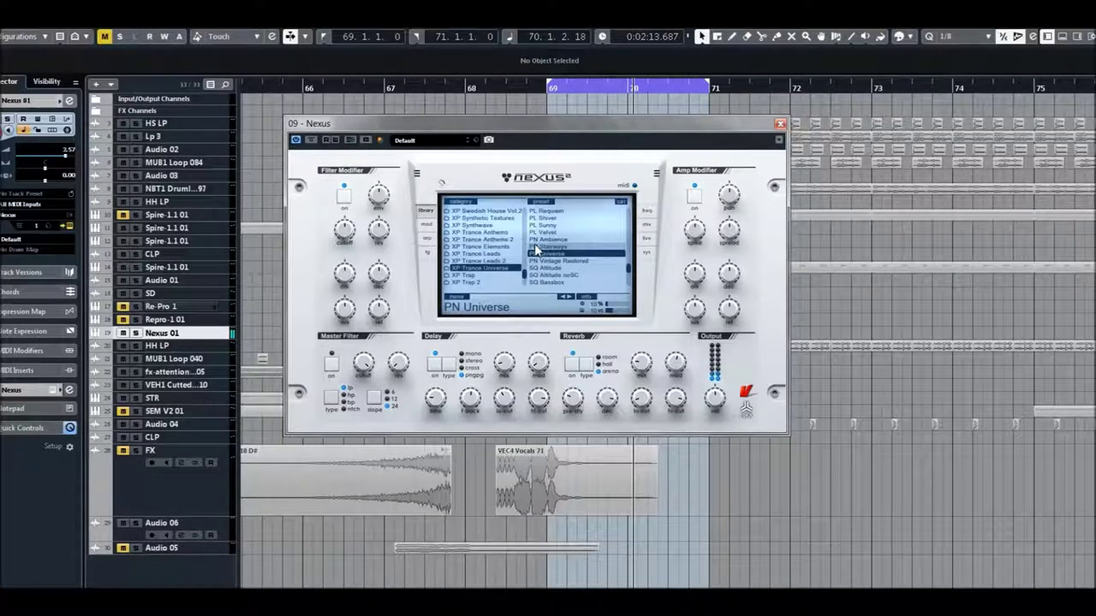
{"action": "left_click", "coordinate": [543, 261]}
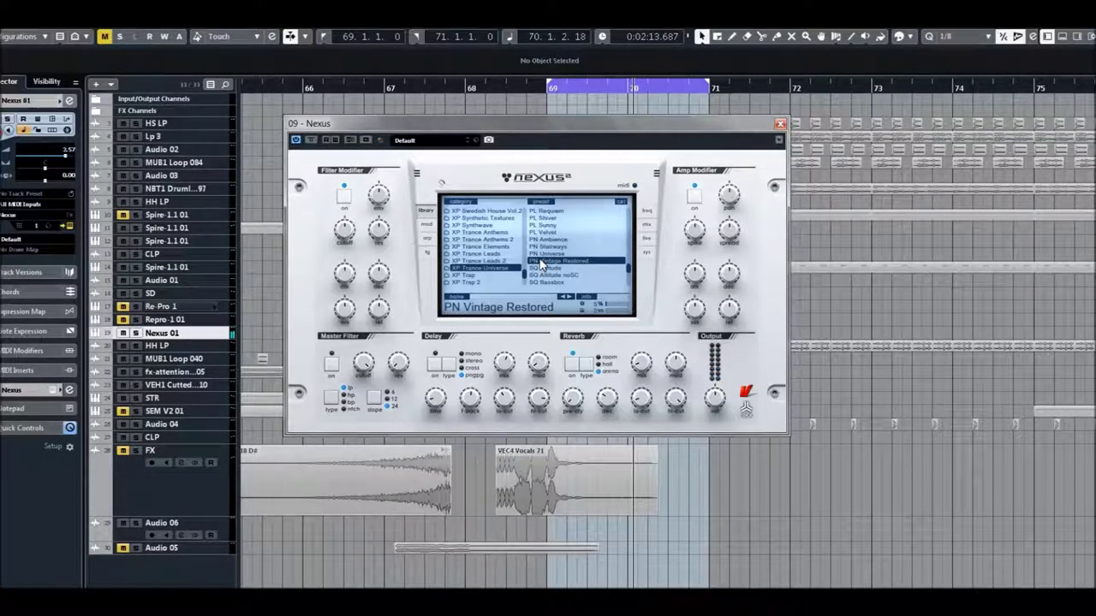
Audition the synth presets SY Atomic Resource, SY Chip Card, SY Future Keys, SY Sharp Edge and SY Shifter
{"action": "scroll", "coordinate": [553, 267], "scroll_direction": "down", "scroll_amount": 5}
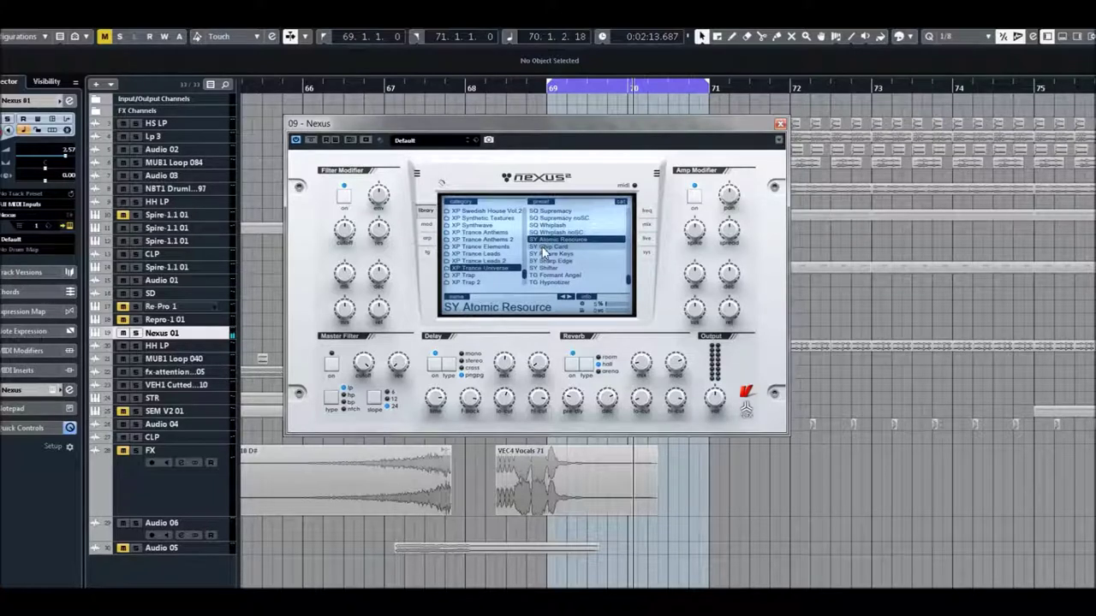
{"action": "left_click", "coordinate": [542, 247]}
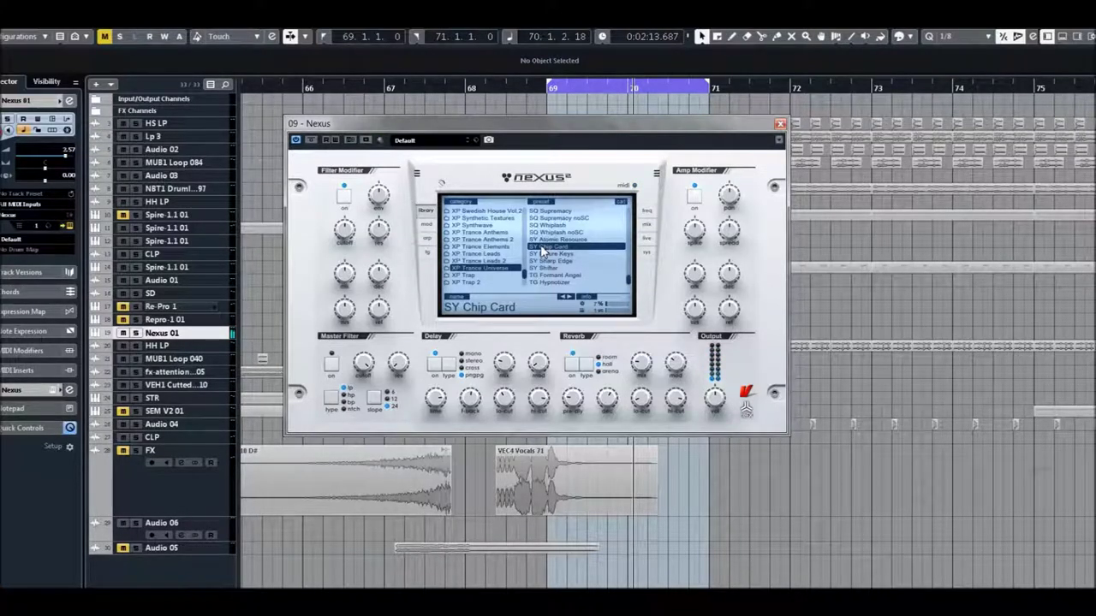
{"action": "left_click", "coordinate": [547, 255]}
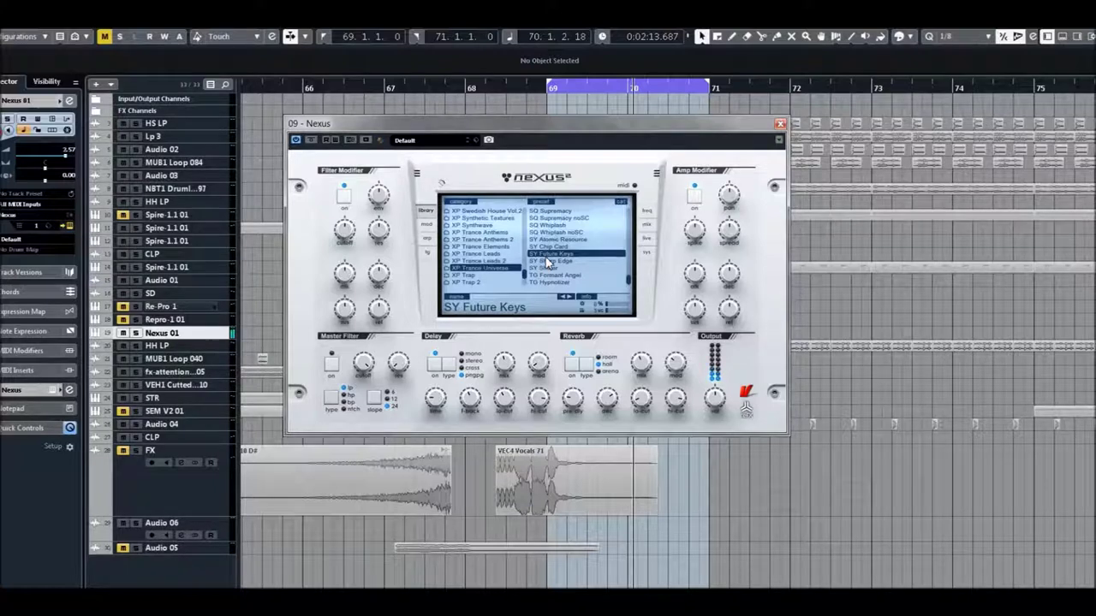
{"action": "left_click", "coordinate": [546, 261]}
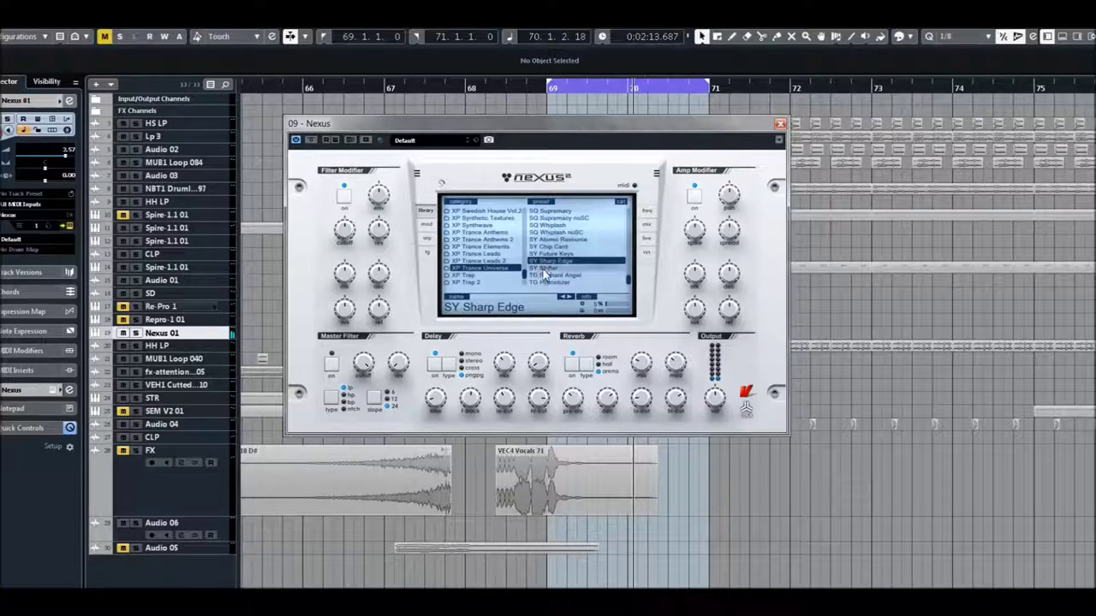
{"action": "left_click", "coordinate": [544, 268]}
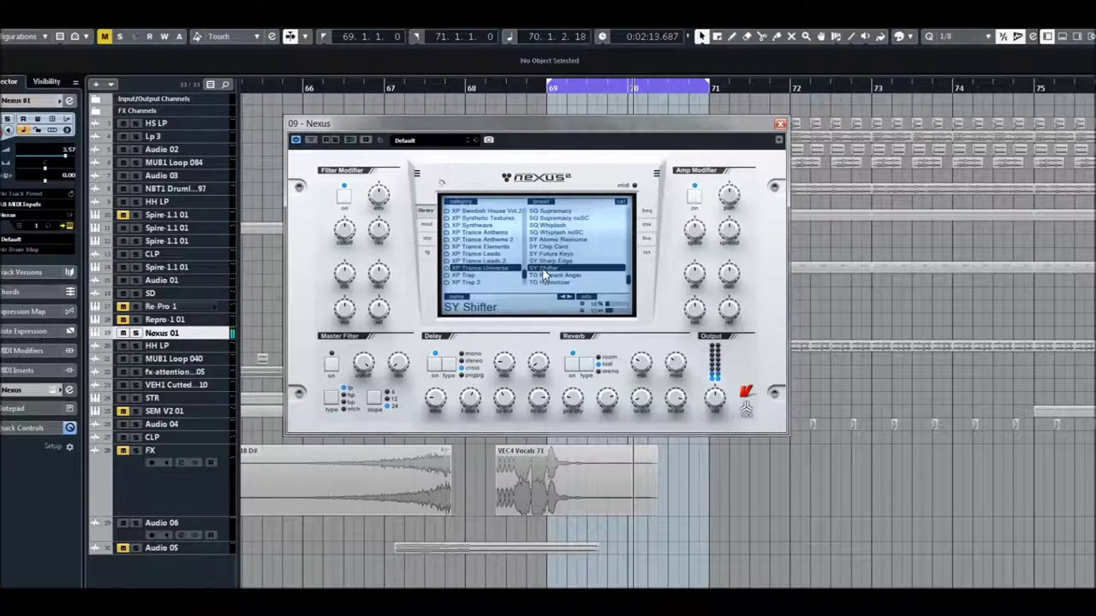
Audition the TG Formant Angel and TG Hypnotizer presets, and load TG Padcimator
{"action": "scroll", "coordinate": [541, 273], "scroll_direction": "down", "scroll_amount": 2}
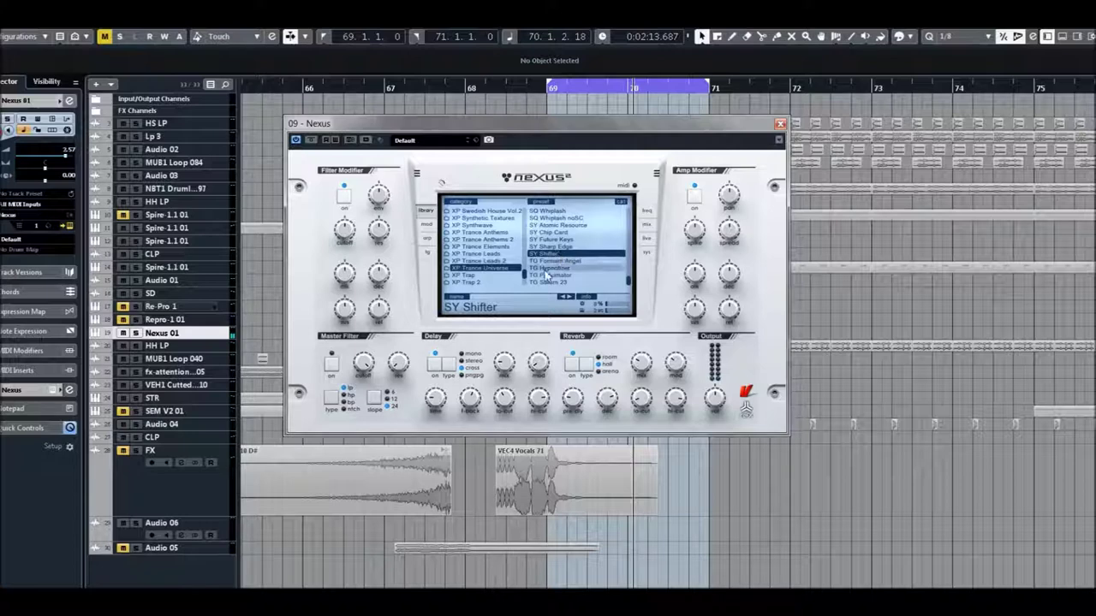
{"action": "left_click", "coordinate": [546, 266]}
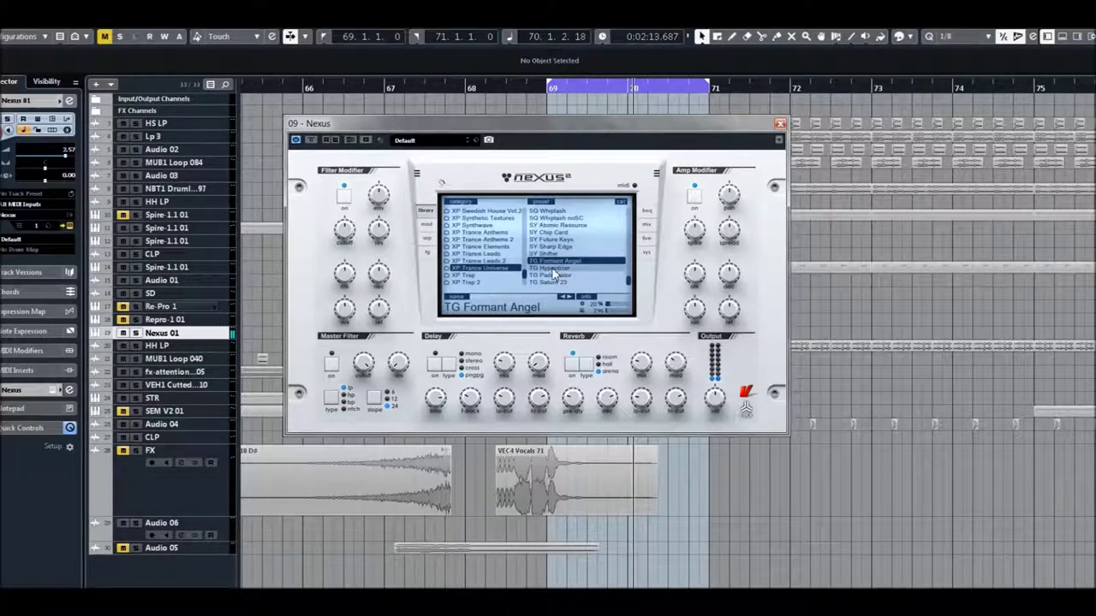
{"action": "left_click", "coordinate": [554, 271]}
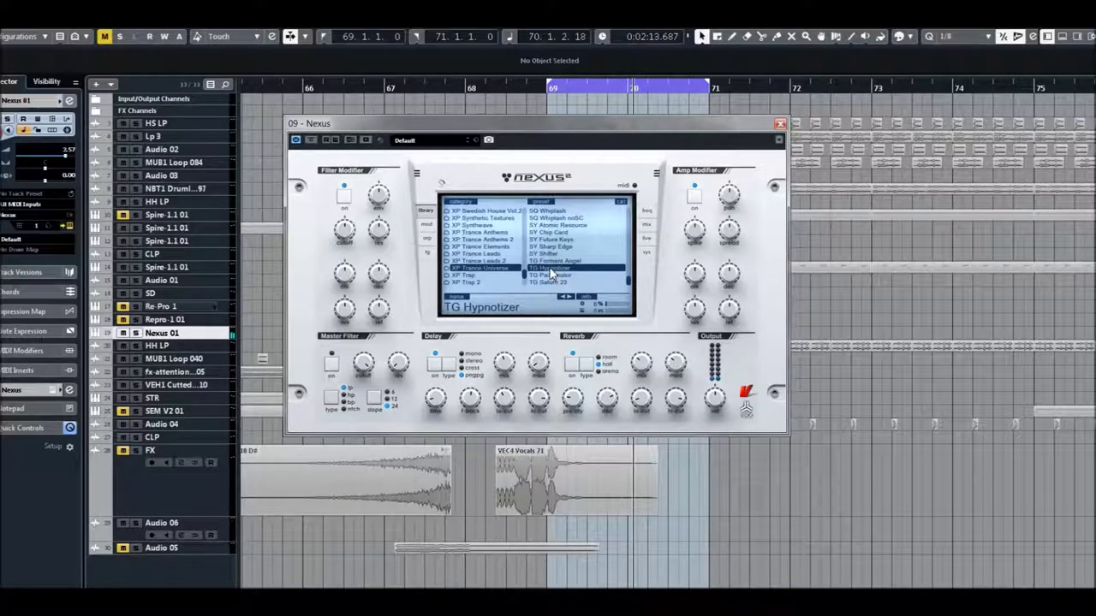
{"action": "left_click", "coordinate": [551, 276]}
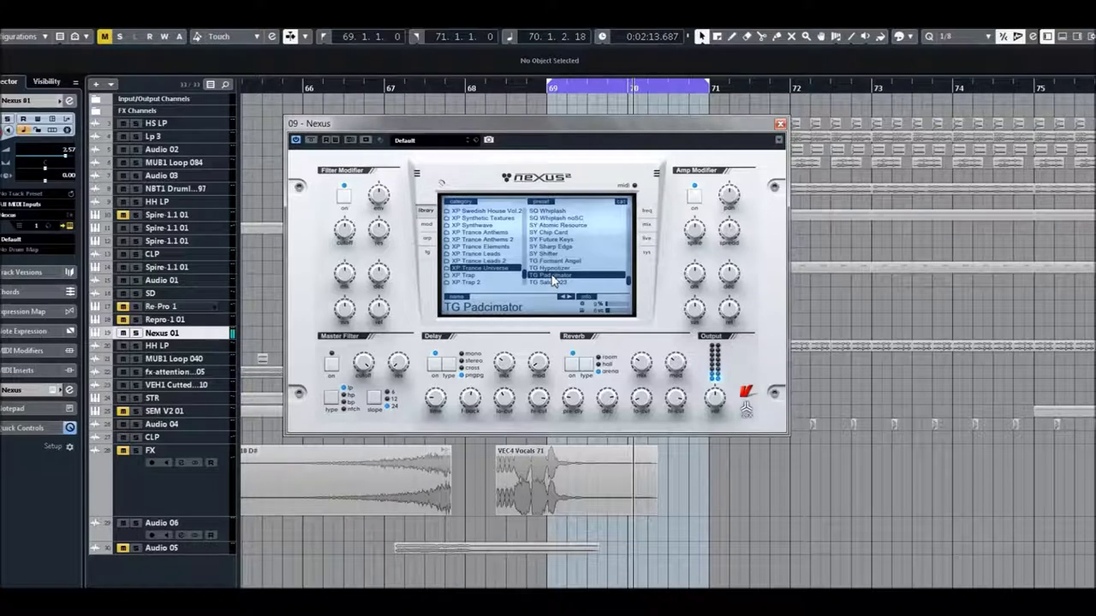
Adjust the filter modifier cutoff, the delay settings and the output volume of the TG Padcimator preset
{"action": "mouse_move", "coordinate": [345, 227]}
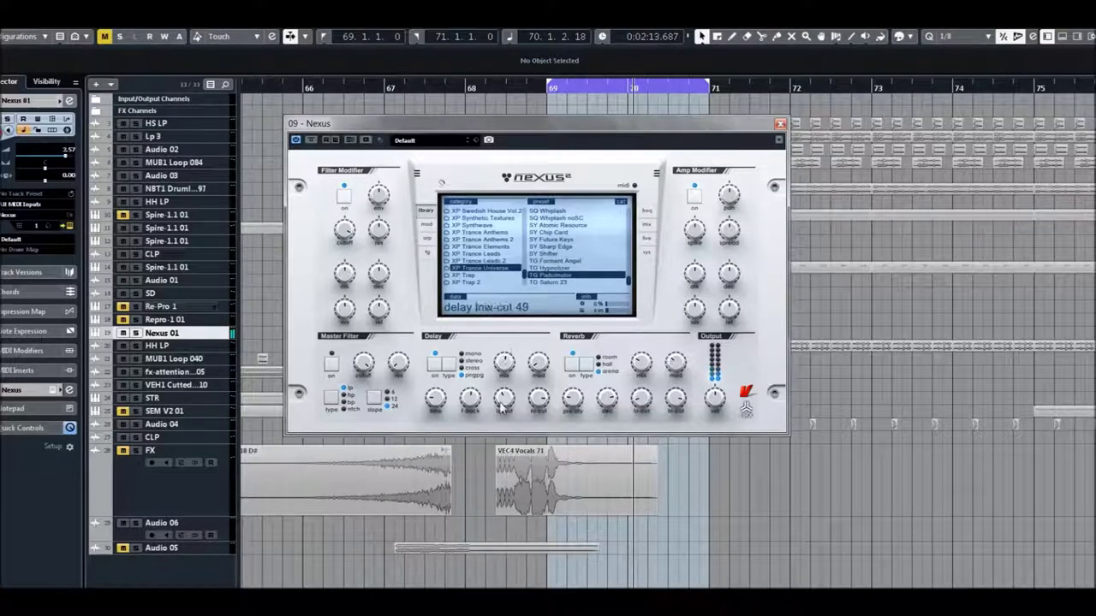
{"action": "mouse_move", "coordinate": [546, 410]}
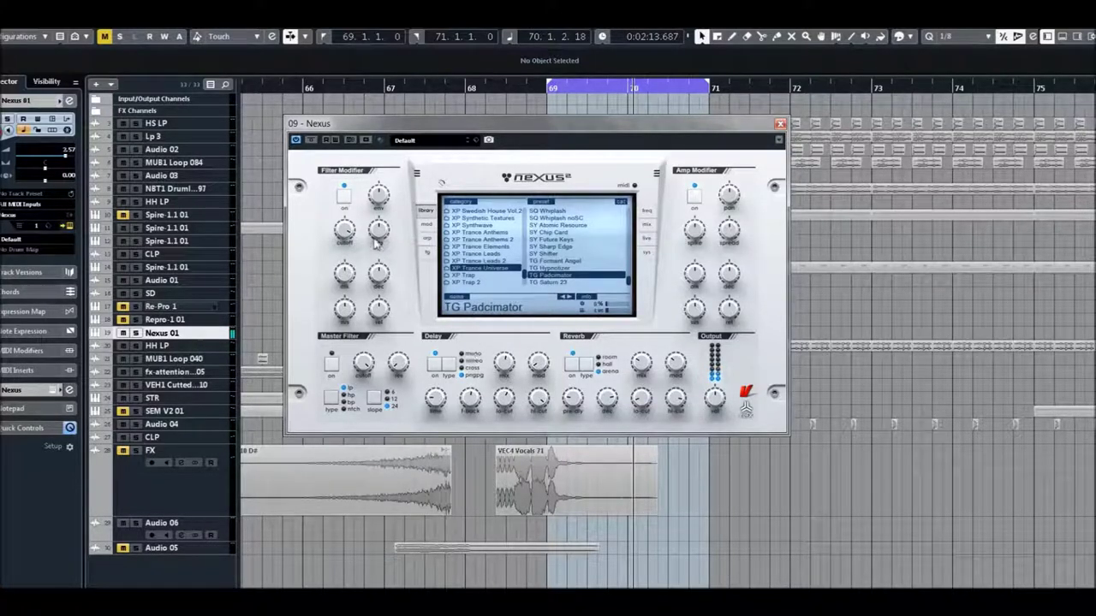
{"action": "mouse_move", "coordinate": [346, 259]}
{"action": "mouse_move", "coordinate": [721, 387]}
{"action": "mouse_move", "coordinate": [734, 226]}
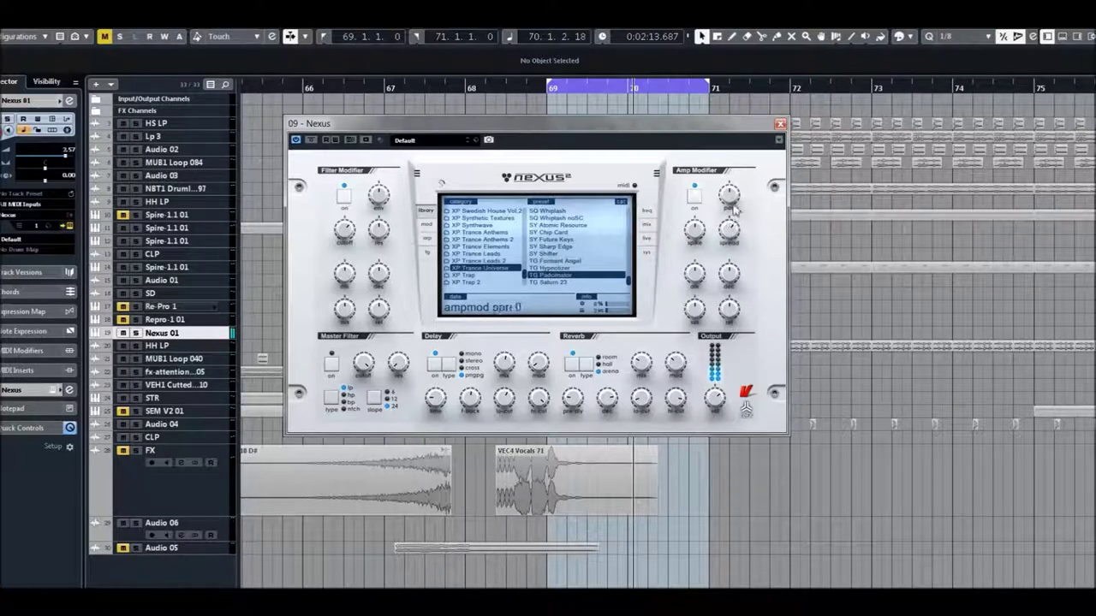
Try the degrader and flanger types for the second insert effect in the mixer of TG Padcimator
{"action": "left_click", "coordinate": [646, 224]}
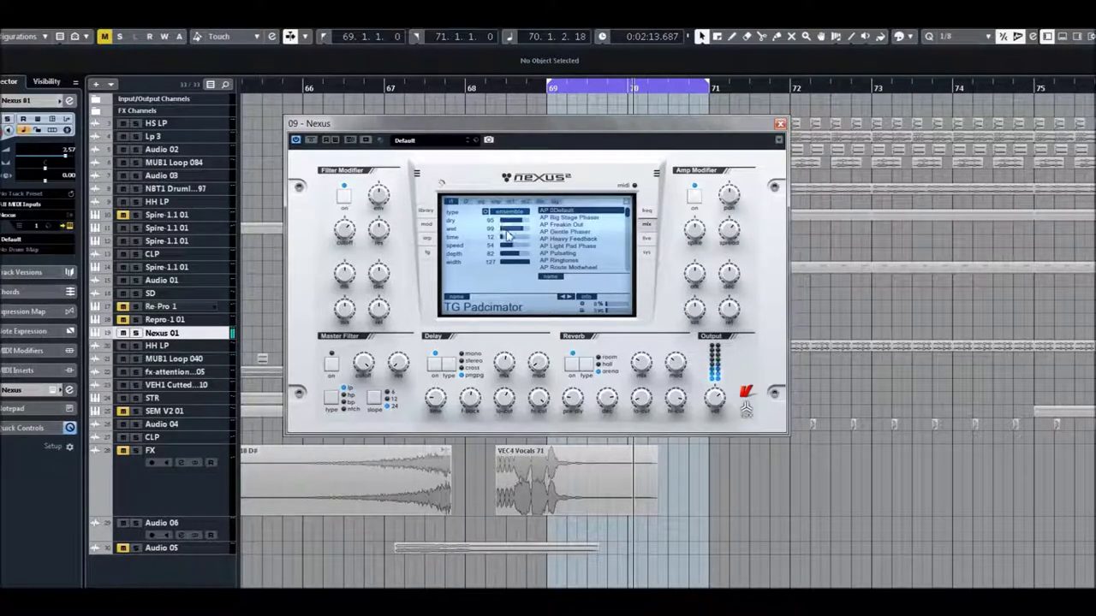
{"action": "left_click", "coordinate": [466, 203]}
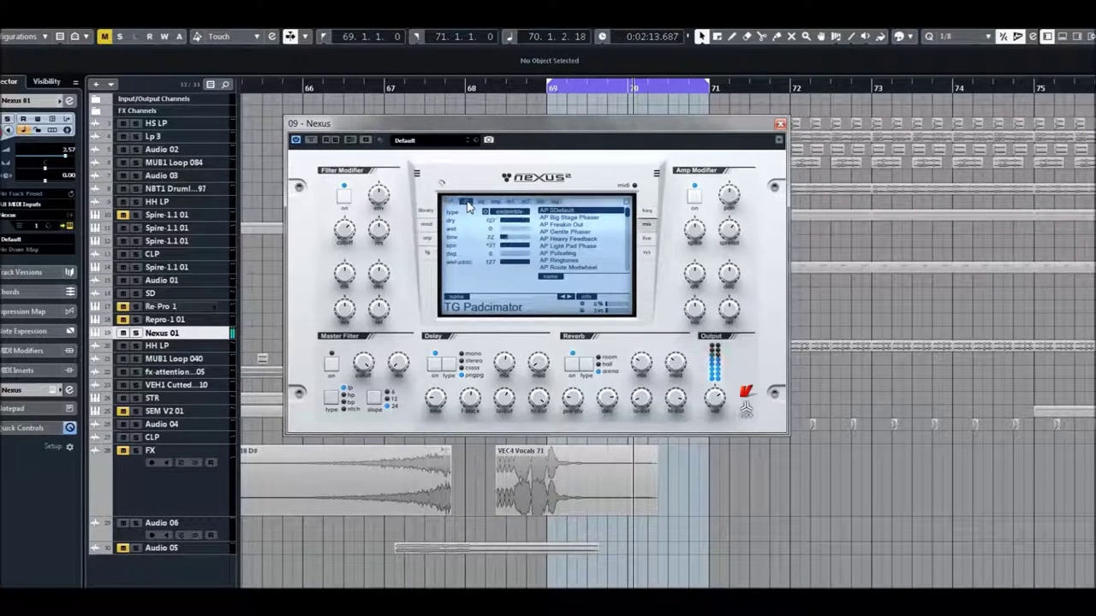
{"action": "left_click", "coordinate": [508, 219]}
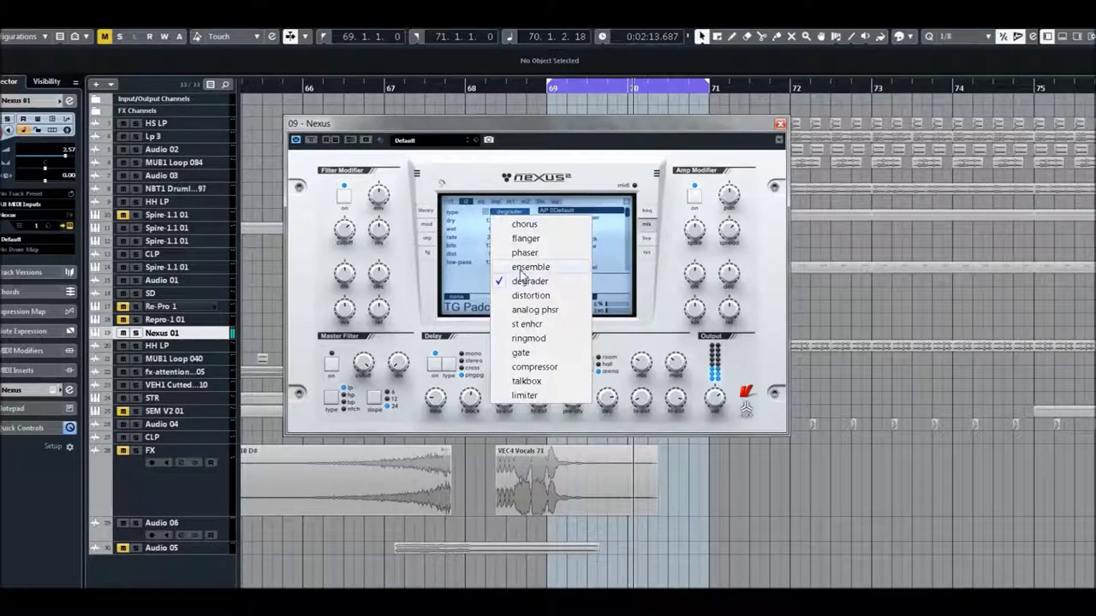
{"action": "left_click", "coordinate": [516, 237]}
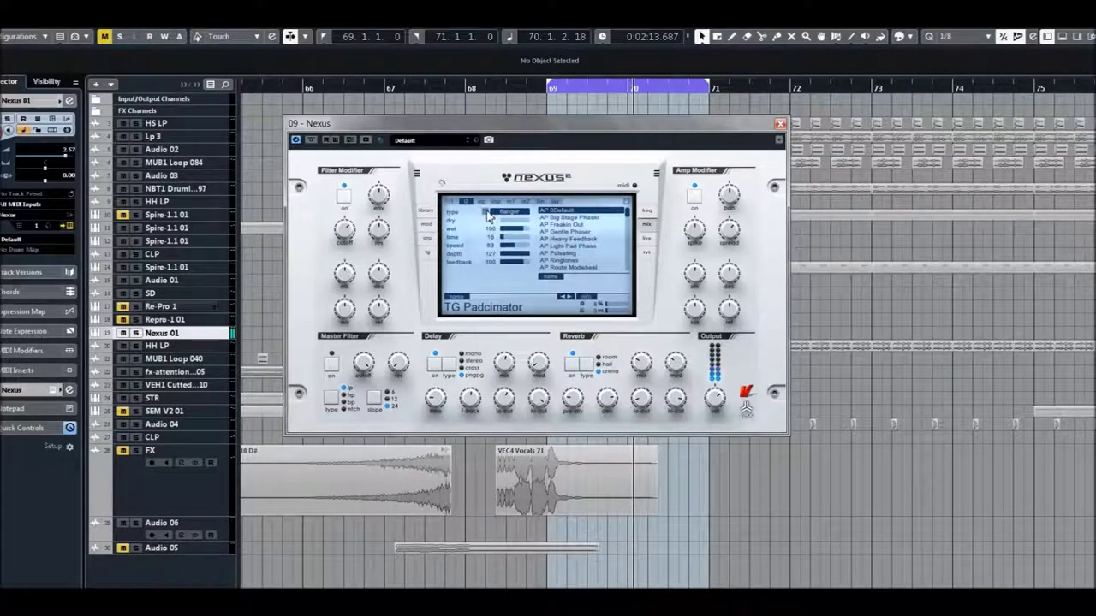
{"action": "left_click", "coordinate": [511, 213]}
{"action": "left_click", "coordinate": [481, 226]}
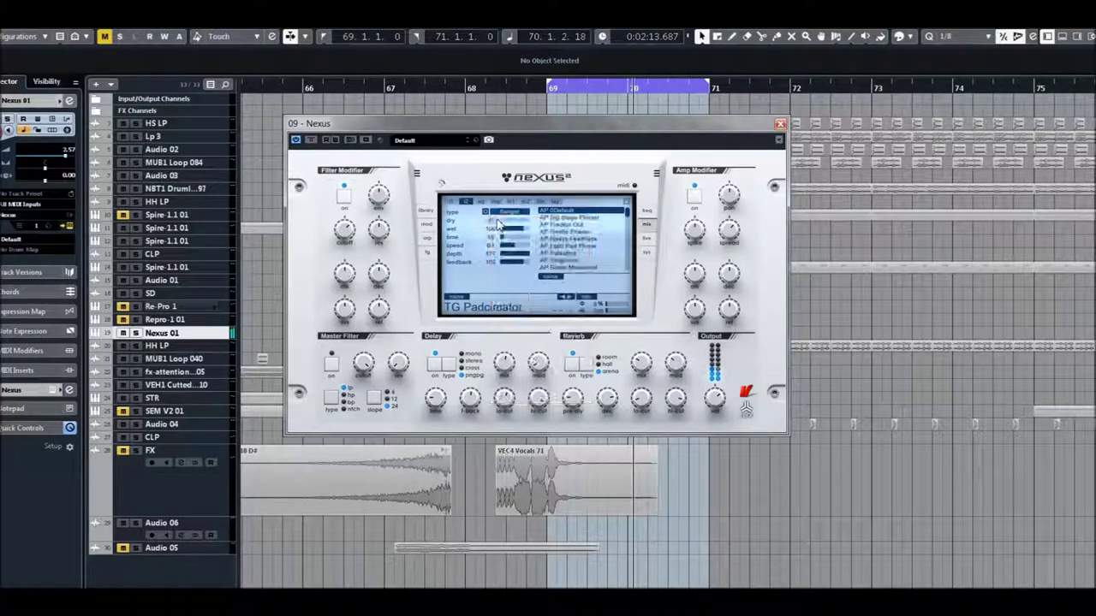
Change the second insert effect to phaser and set the output volume to 95
{"action": "left_click", "coordinate": [514, 218]}
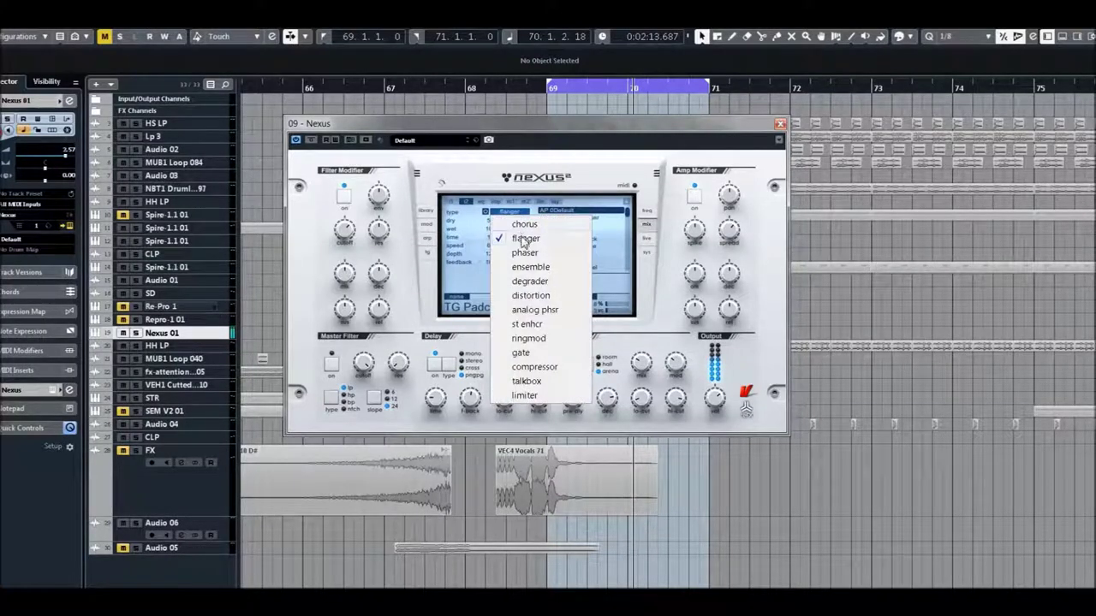
{"action": "left_click", "coordinate": [522, 250]}
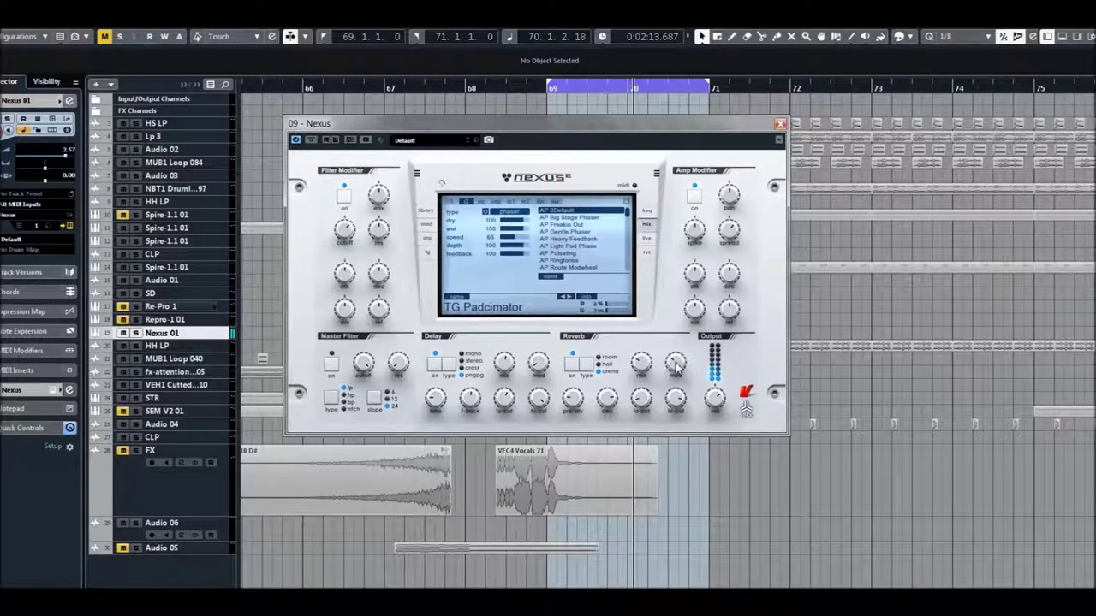
{"action": "left_click_drag", "start_coordinate": [715, 398], "coordinate": [715, 399]}
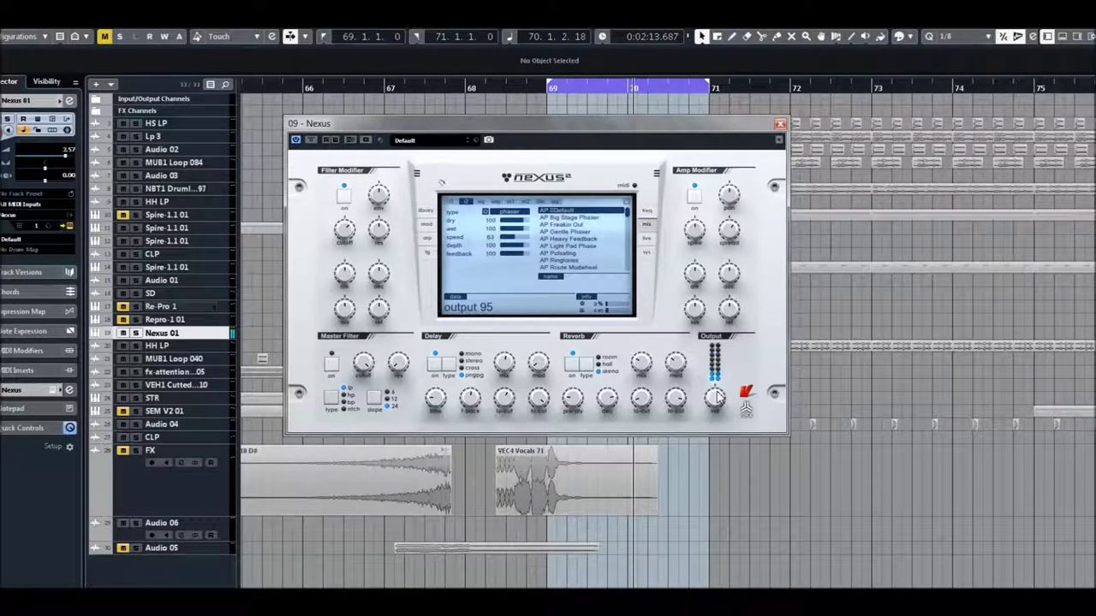
Return to the preset library and load TG Saturn 23 from XP Trance Universe
{"action": "left_click", "coordinate": [429, 211]}
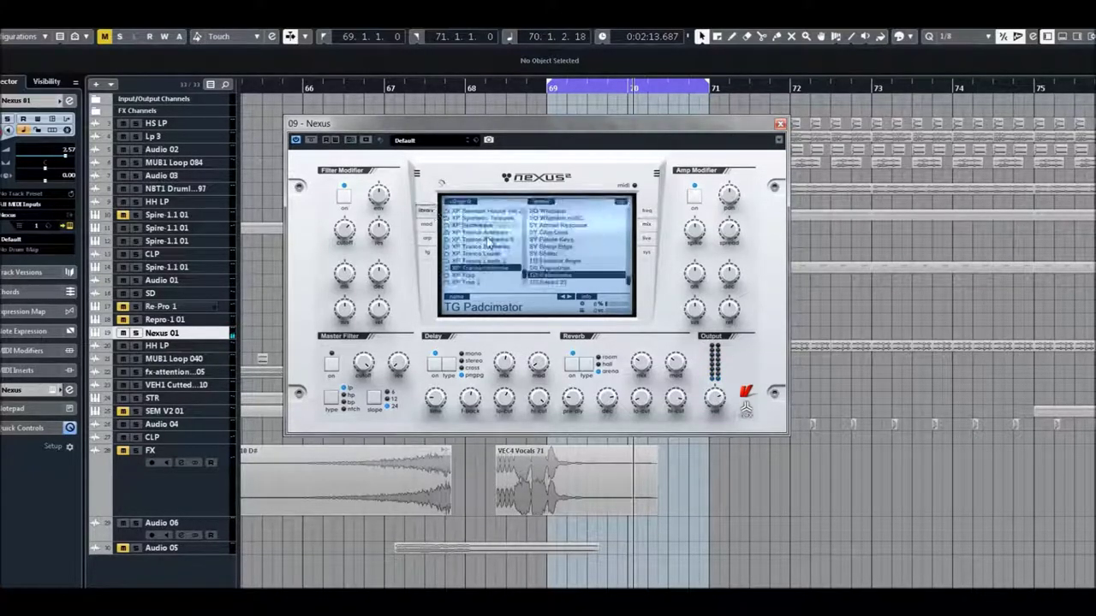
{"action": "left_click", "coordinate": [550, 284]}
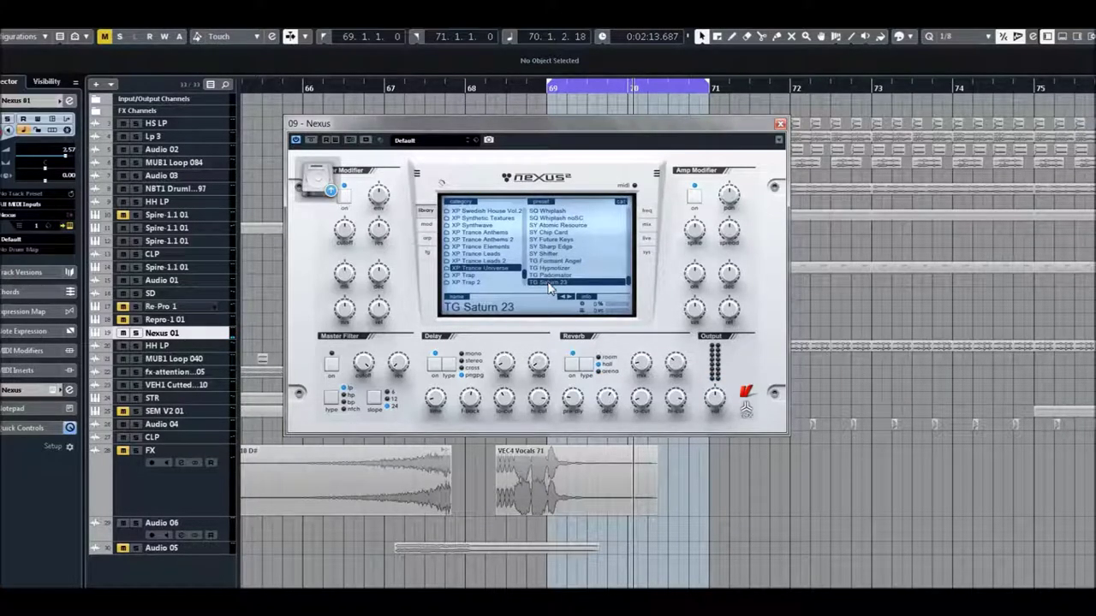